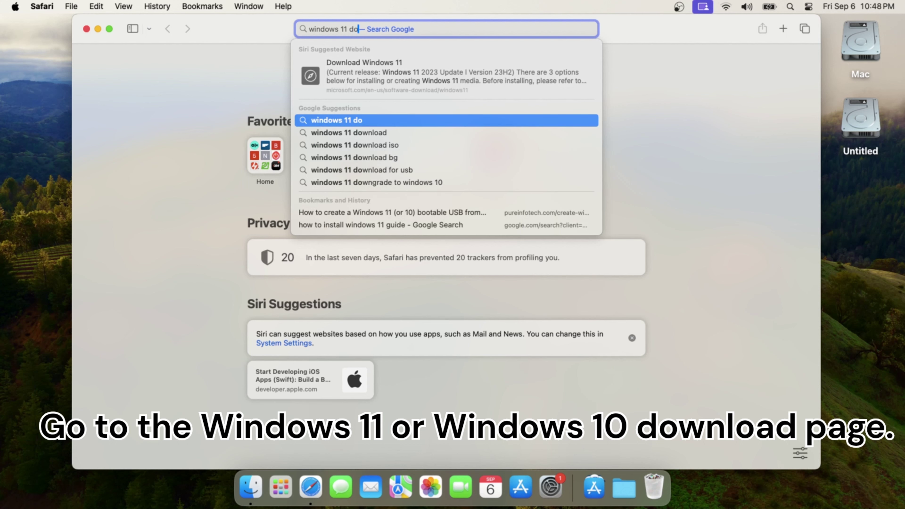
- Search the web for "windows 11 download" and open Microsoft's Download Windows 11 page
type("ad")
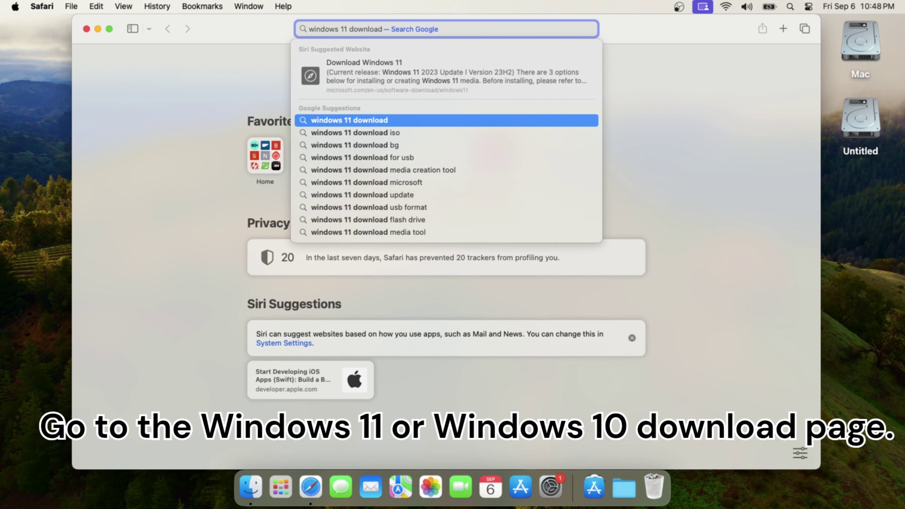
key("Return")
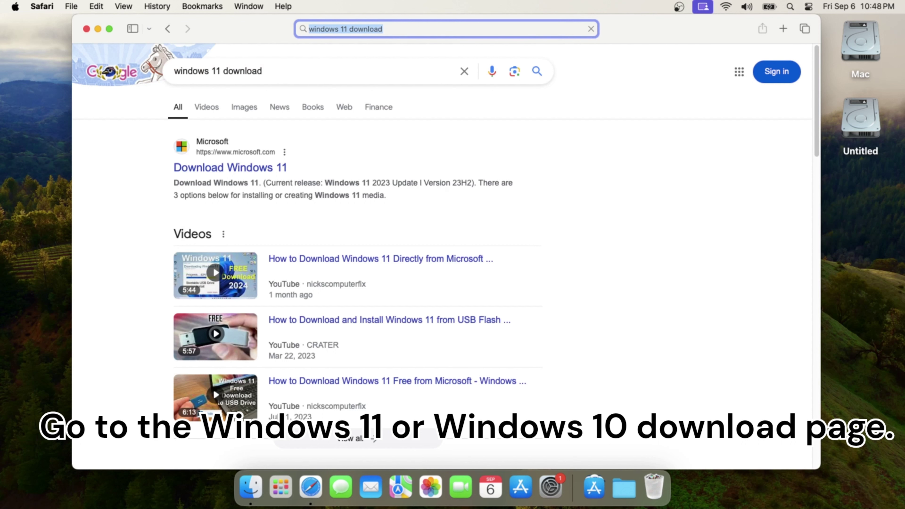
left_click(251, 168)
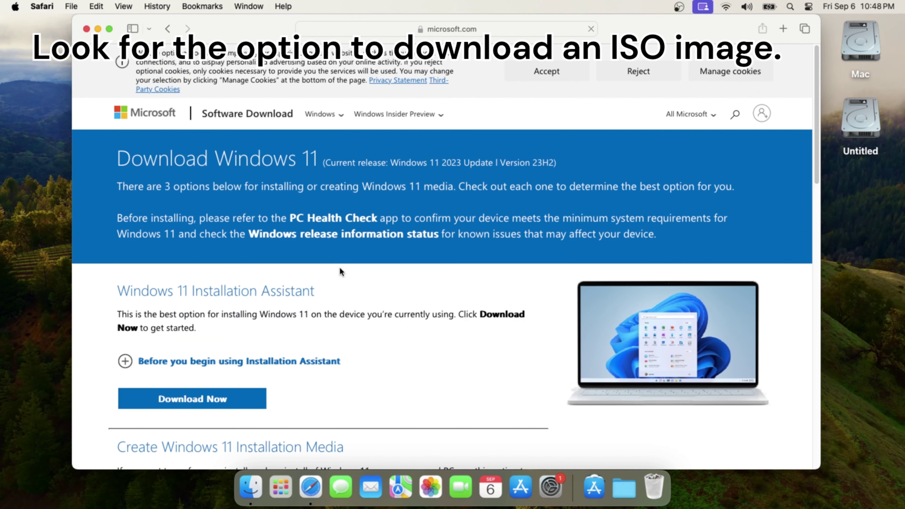
- In the disk image section, choose Windows 11 (multi-edition ISO for x64 devices) and request its download
scroll(392, 298, "down", 8)
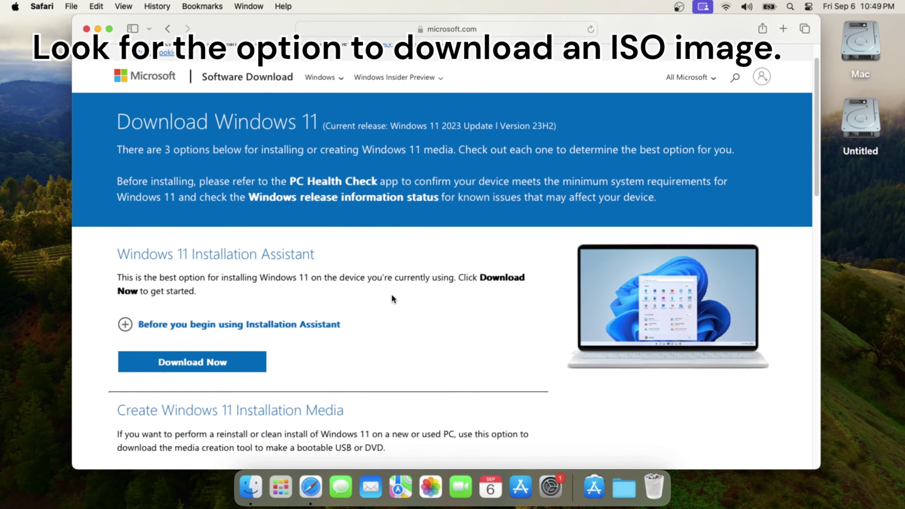
scroll(393, 298, "down", 3)
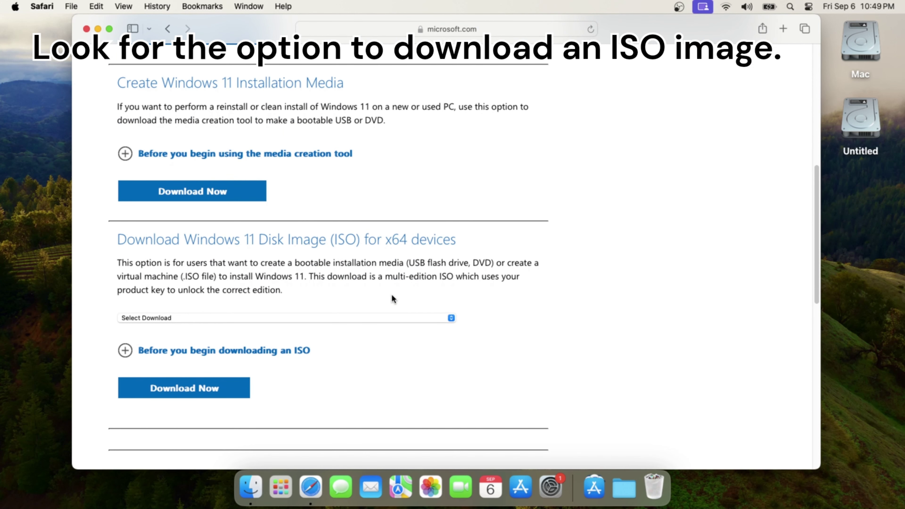
scroll(393, 299, "down", 2)
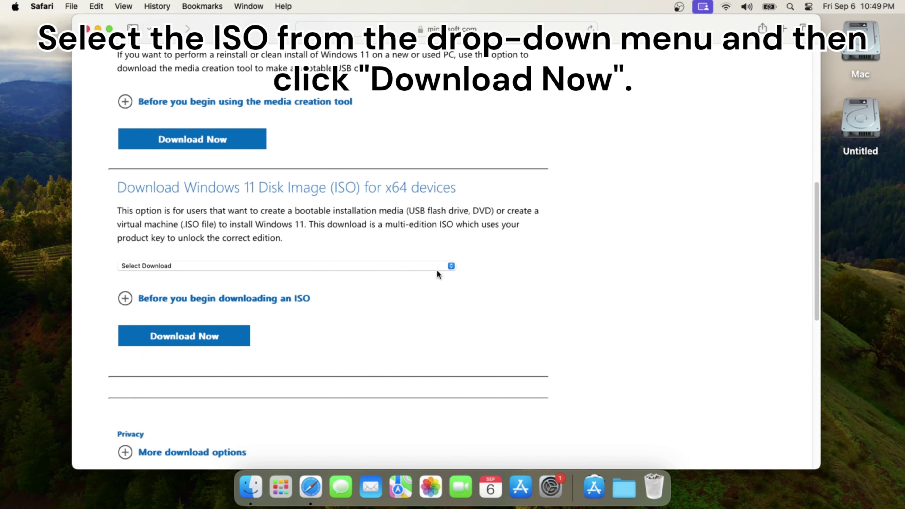
left_click(448, 268)
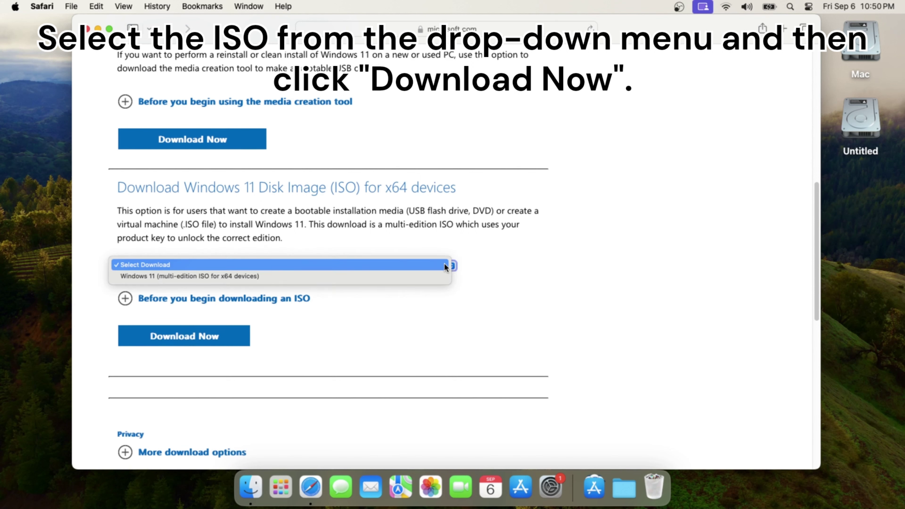
left_click(176, 280)
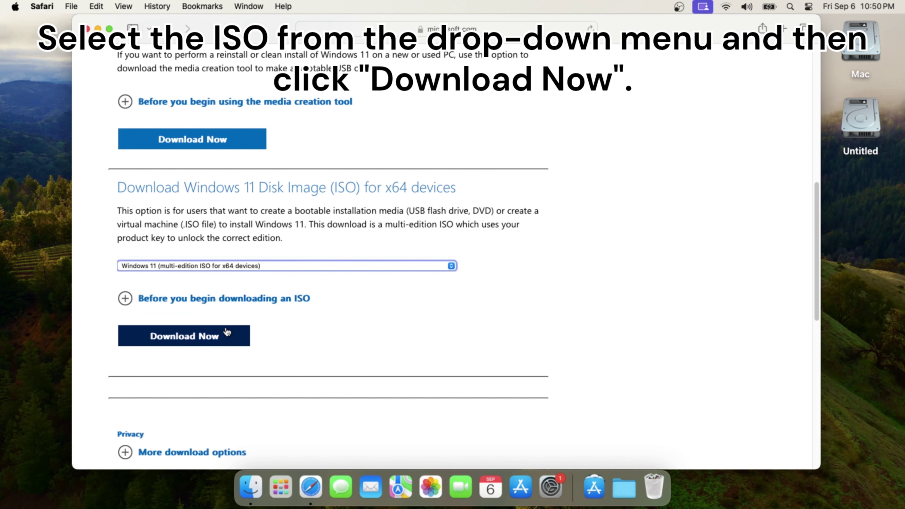
left_click(227, 332)
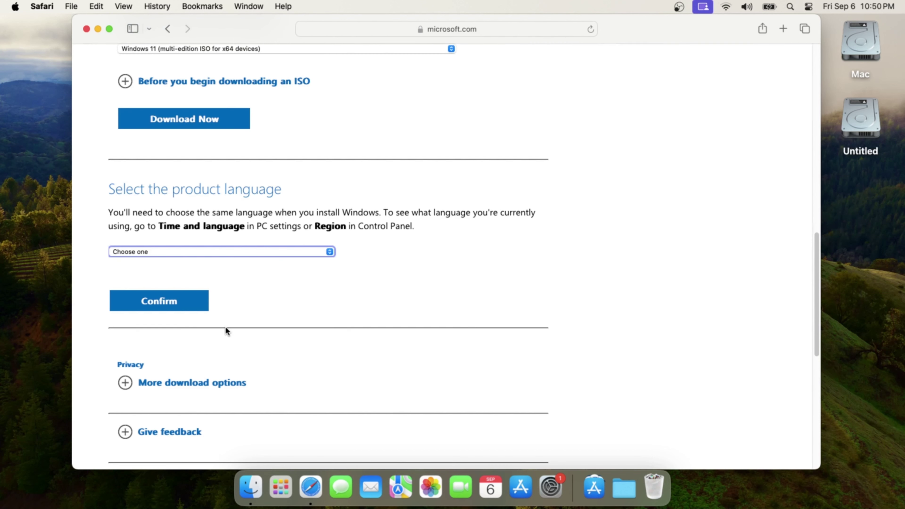
- Set the product language to English International and confirm the choice
left_click(329, 252)
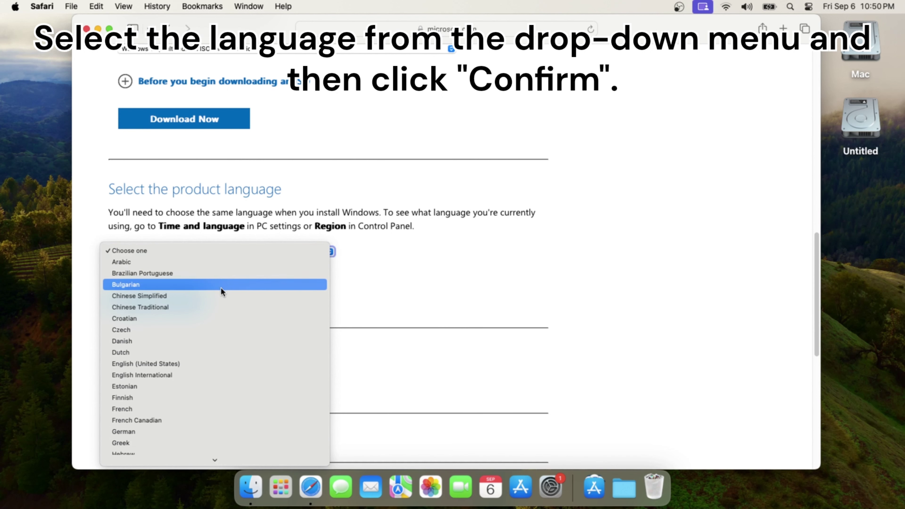
scroll(225, 351, "down", 3)
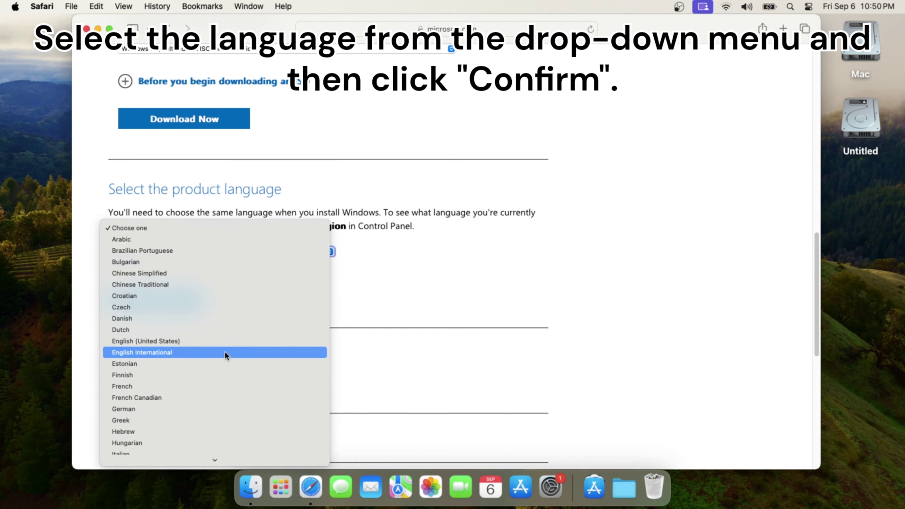
scroll(225, 351, "down", 1)
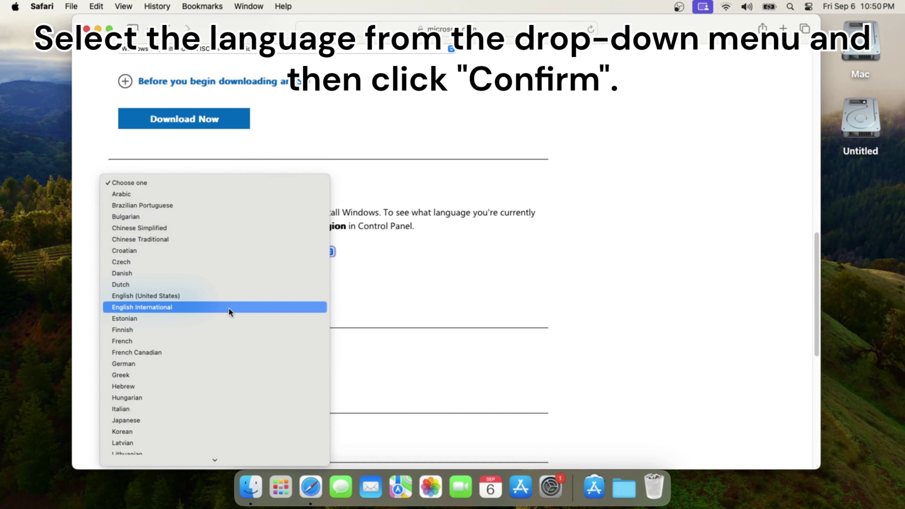
left_click(229, 308)
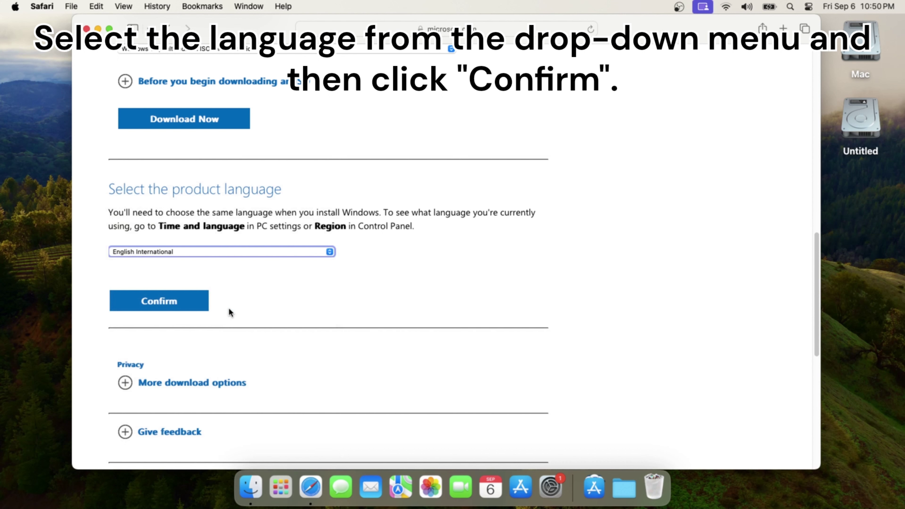
left_click(199, 304)
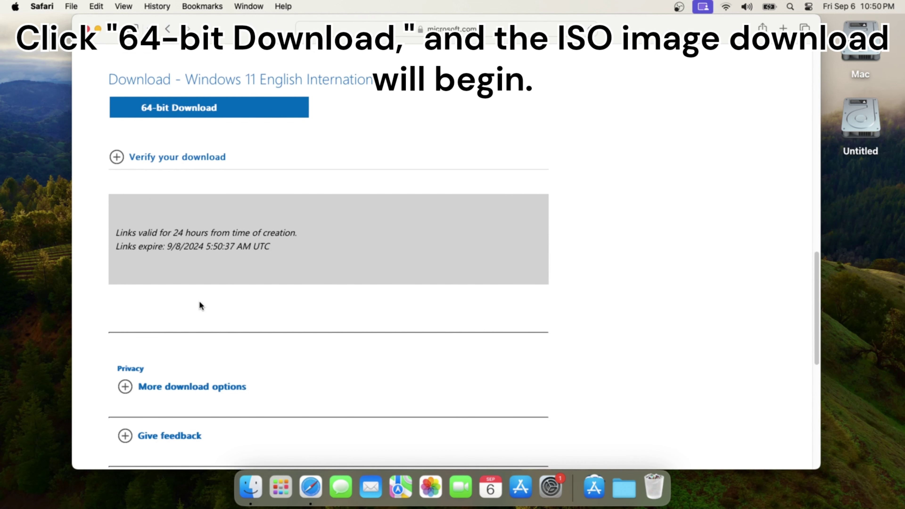
left_click(197, 114)
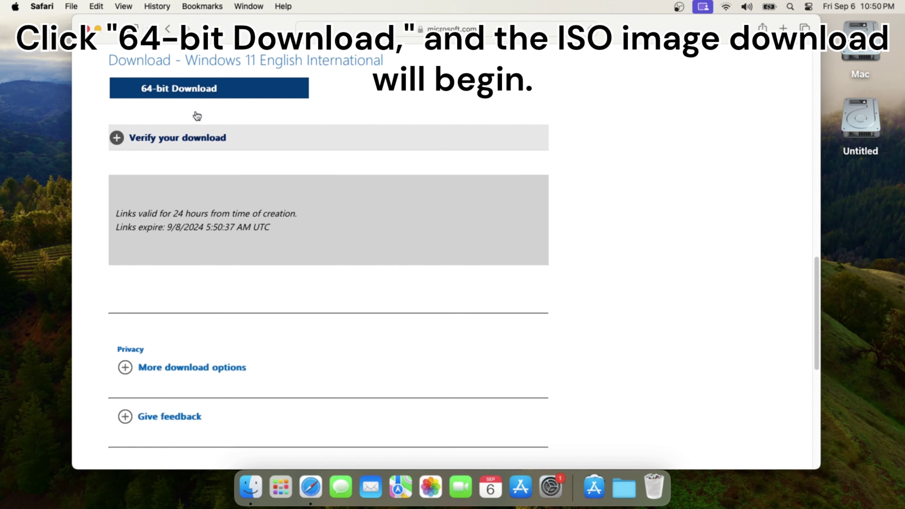
scroll(197, 114, "up", 5)
scroll(197, 115, "up", 1)
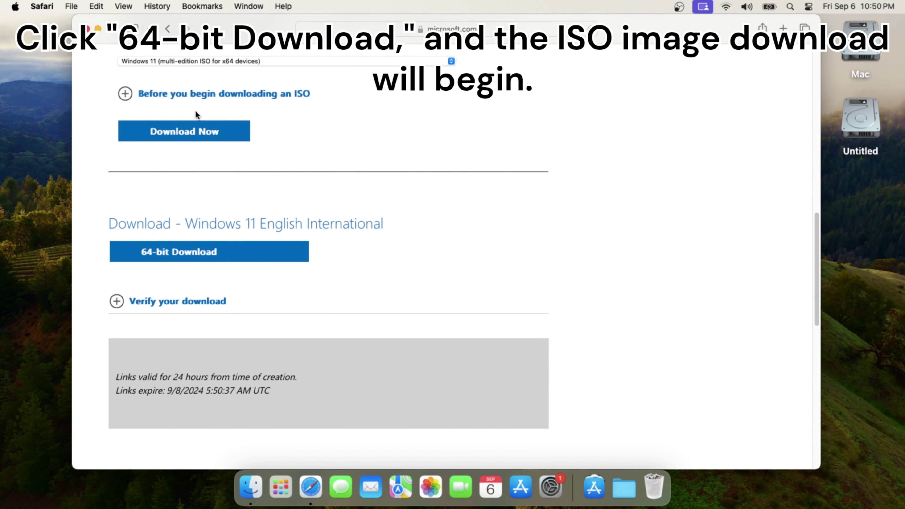
left_click(208, 256)
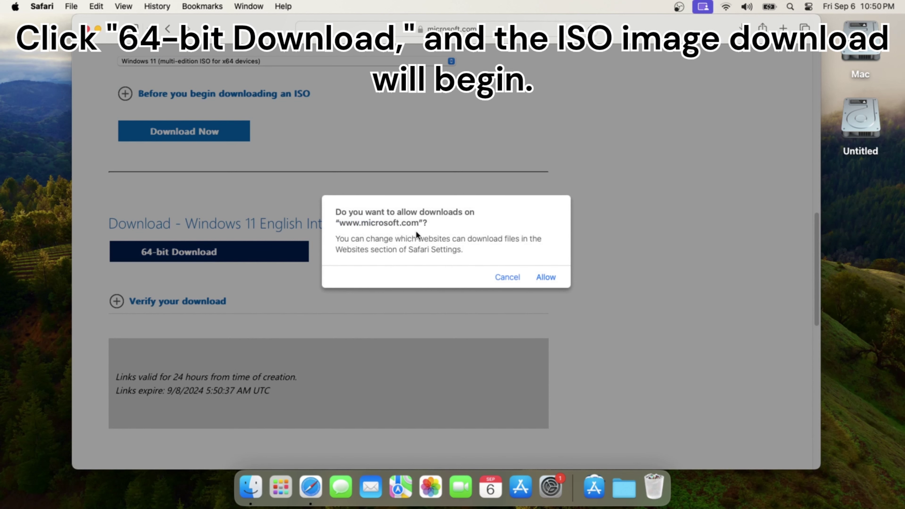
left_click(545, 278)
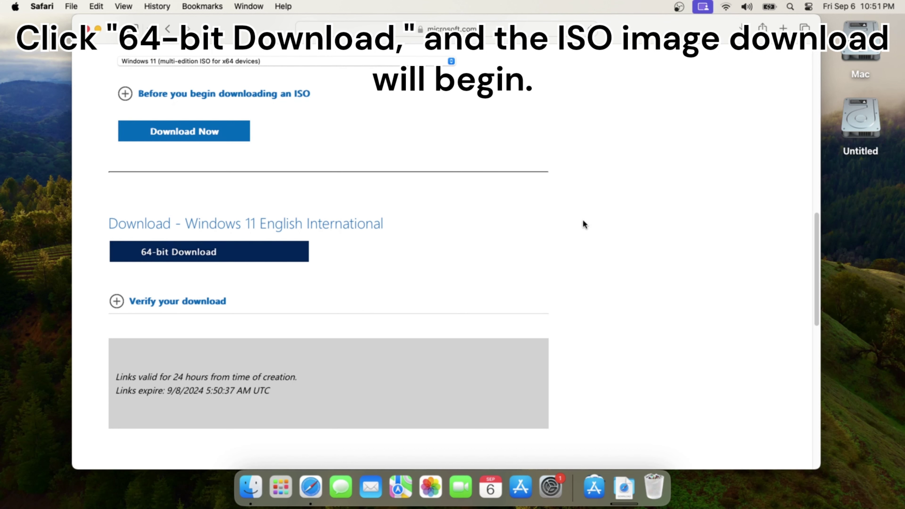
left_click(739, 32)
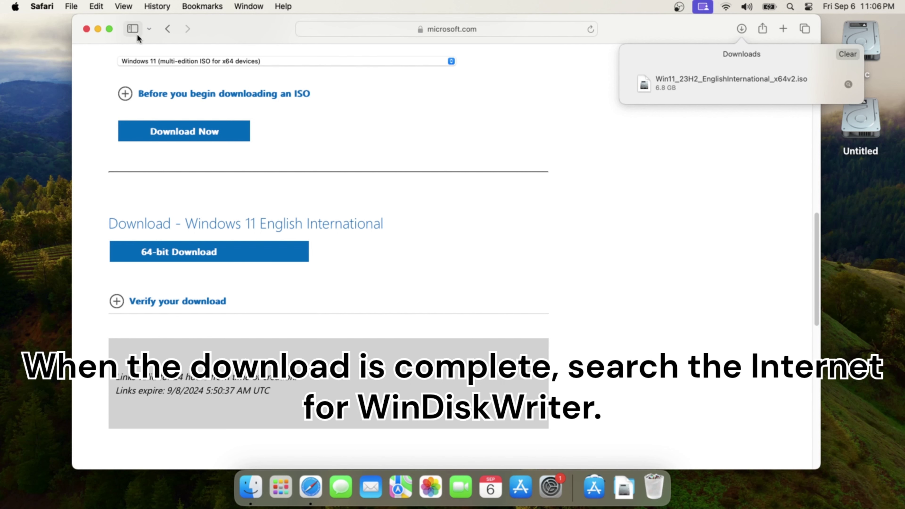
left_click(86, 30)
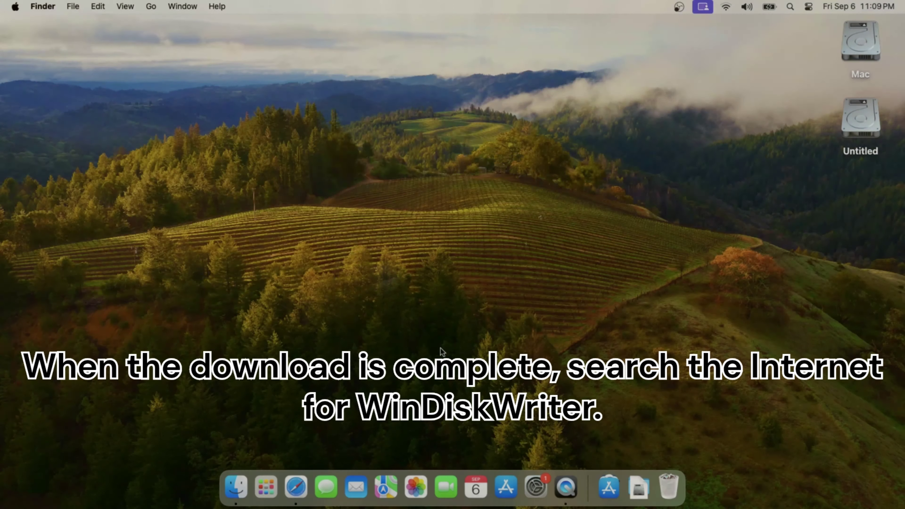
- Search the web in Safari for "windiskwriter" and open the TechUnRestricted/WinDiskWriter GitHub page
left_click(304, 488)
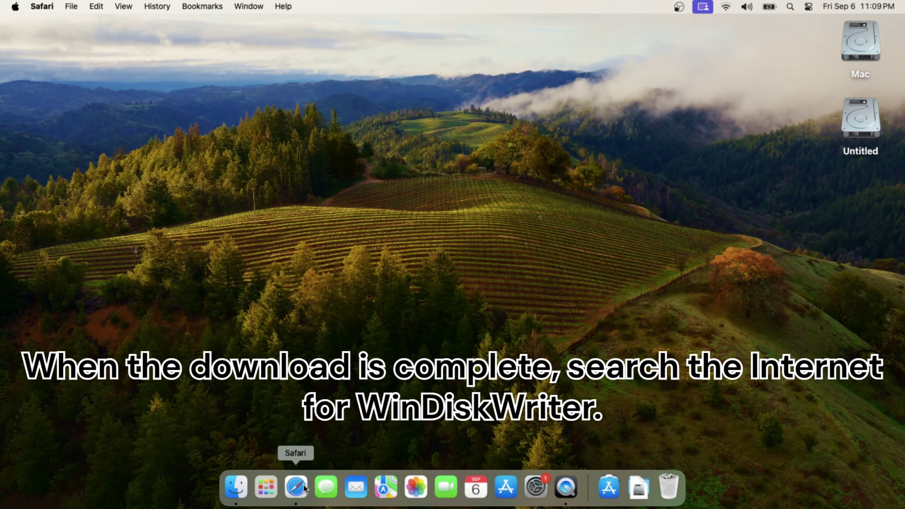
type("wi")
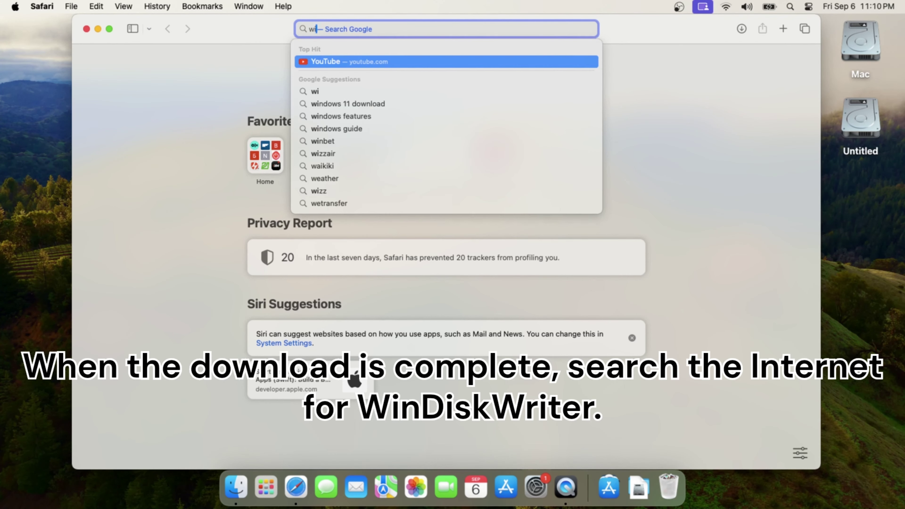
type("ndisk")
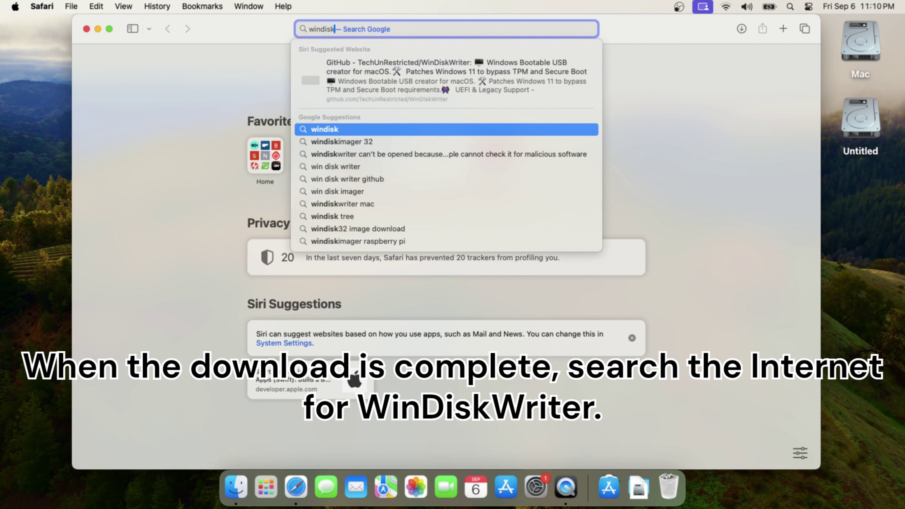
type("wri")
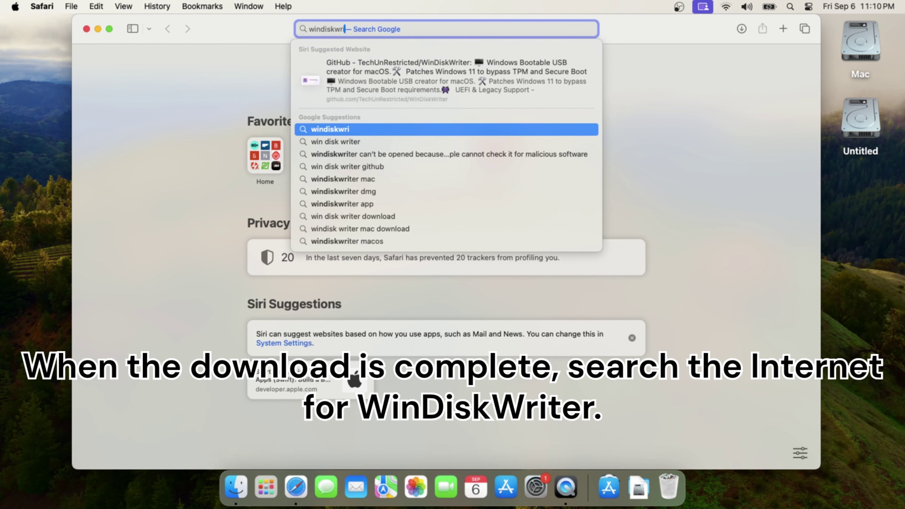
type("ter")
key("Escape")
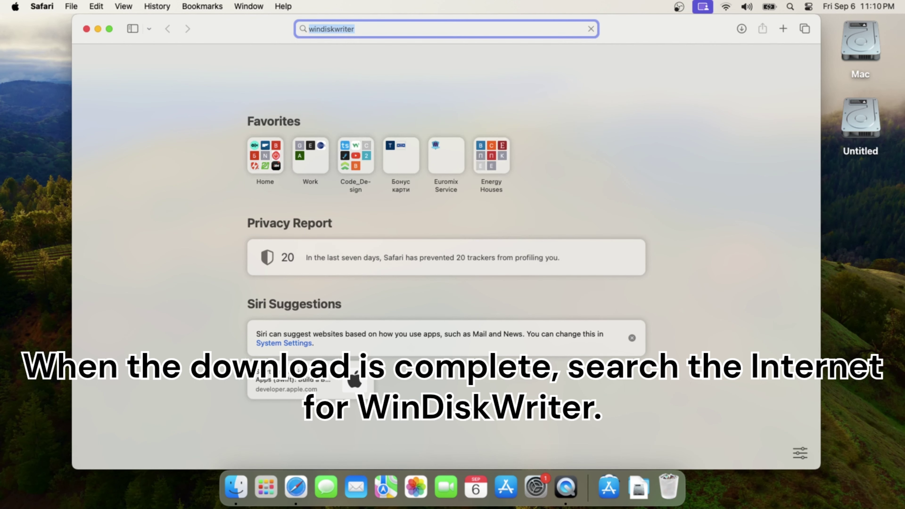
key("Return")
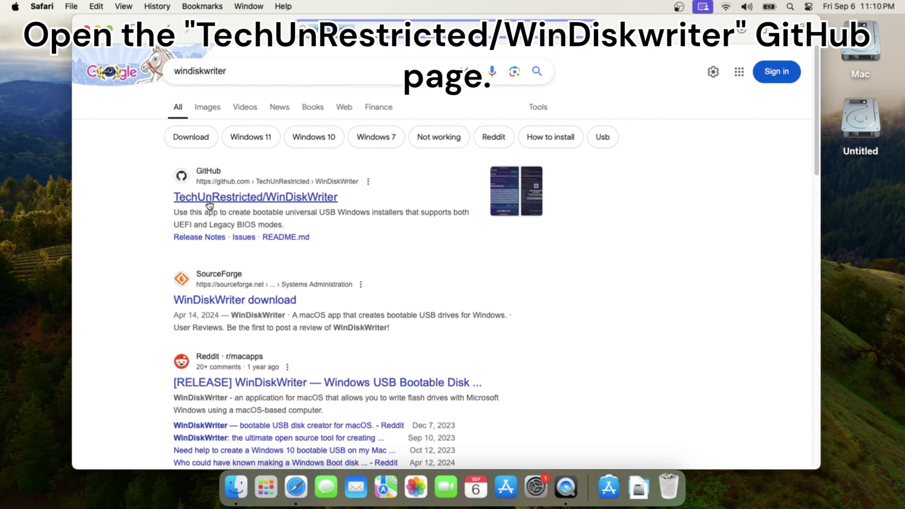
left_click(256, 198)
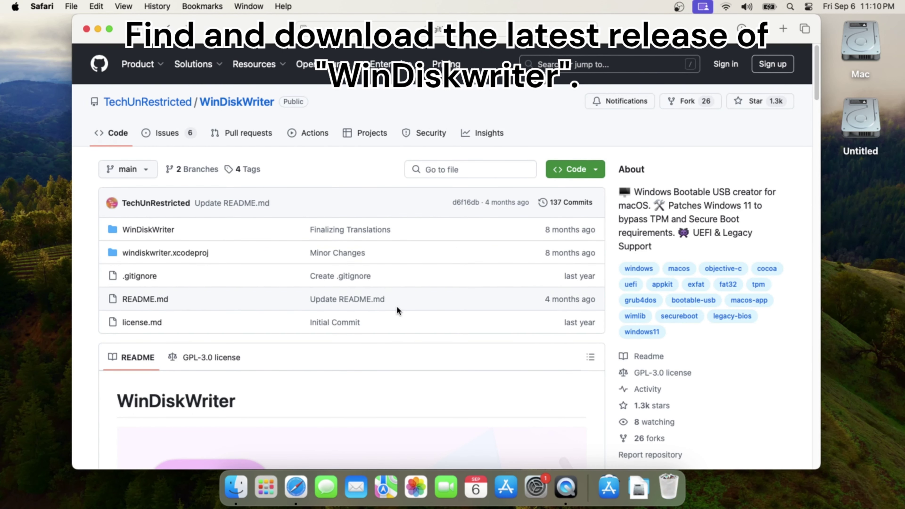
- Open the latest release, WinDiskWriter 1.3, and download WinDiskWriter.1.3.zip from its assets
scroll(397, 309, "down", 5)
scroll(398, 311, "down", 5)
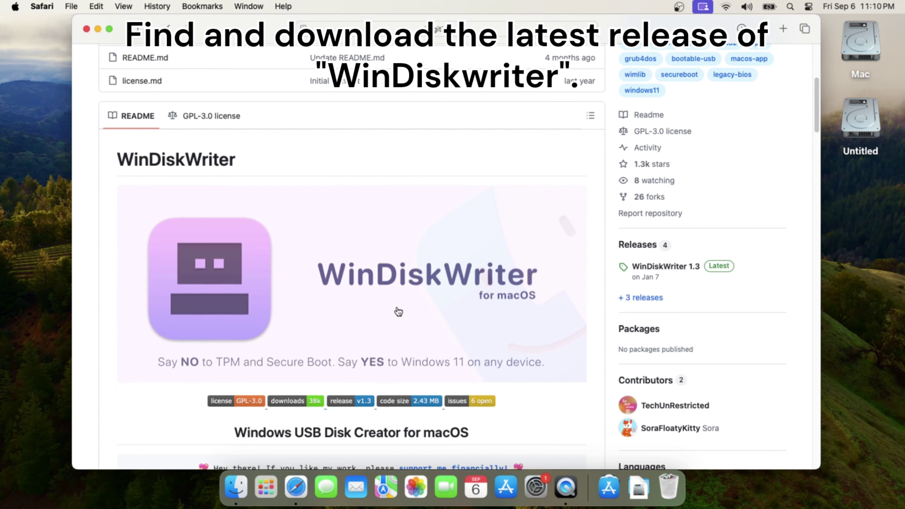
scroll(398, 311, "down", 3)
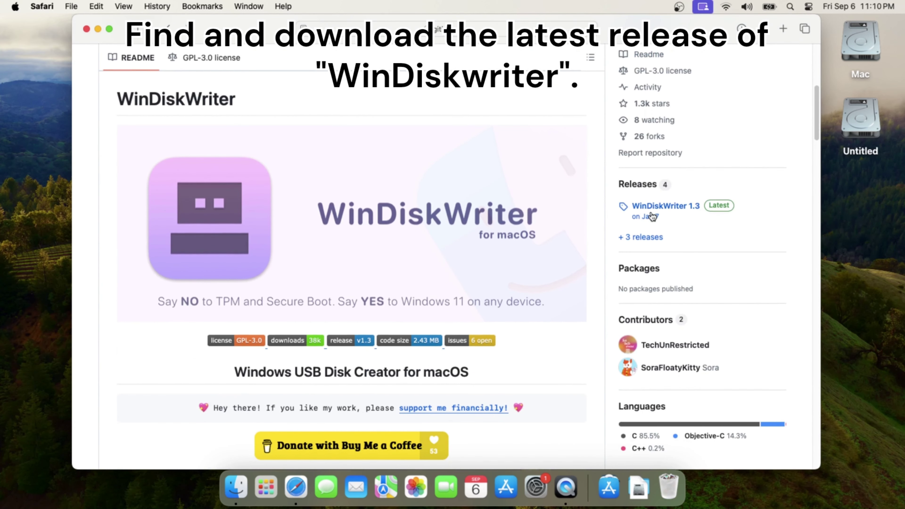
left_click(669, 210)
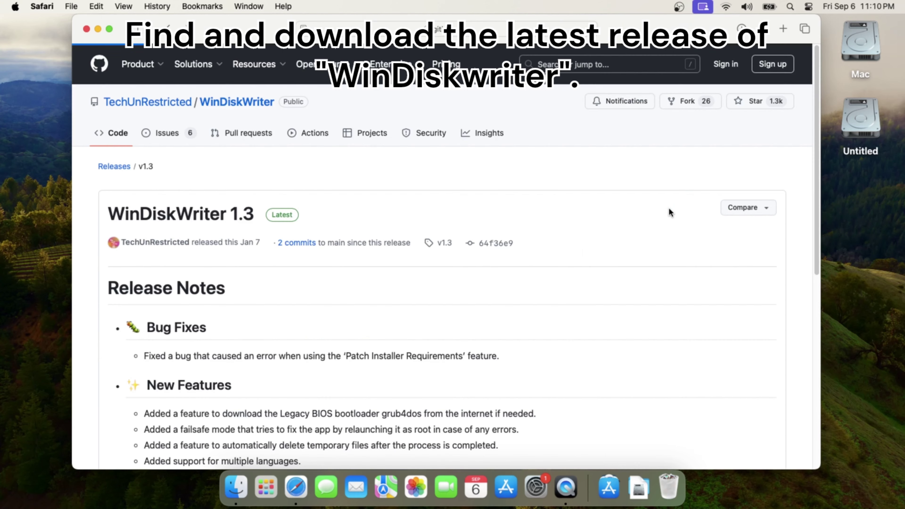
scroll(419, 310, "down", 5)
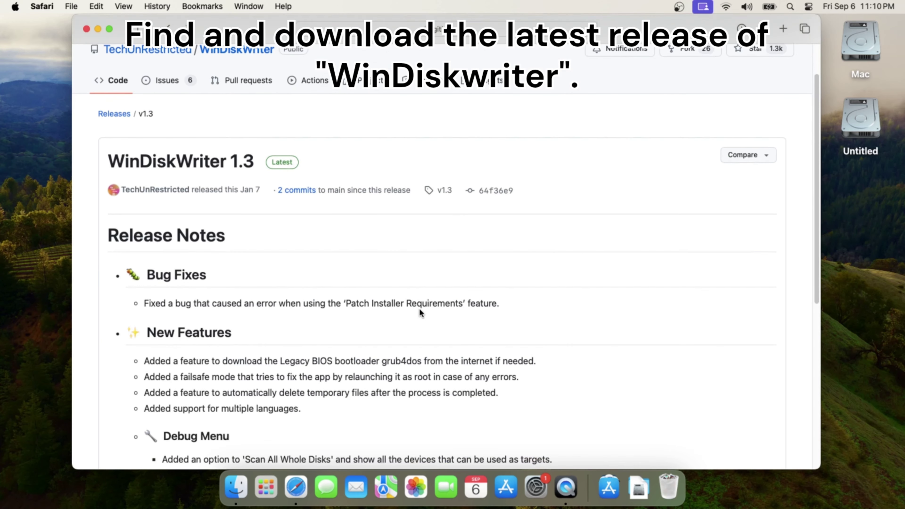
scroll(420, 308, "down", 10)
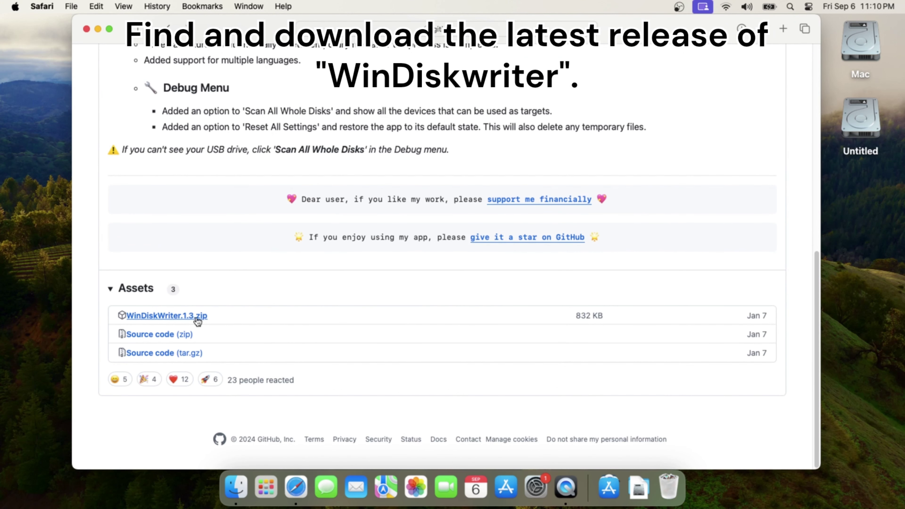
left_click(204, 317)
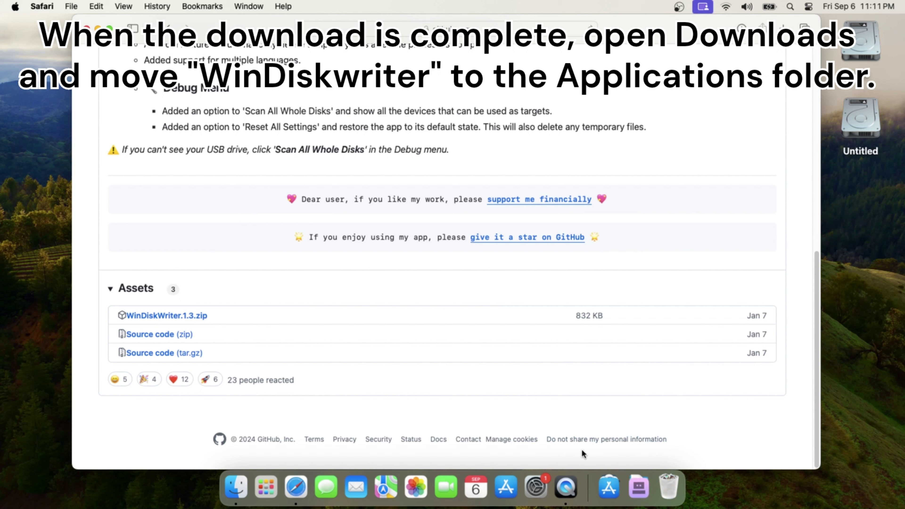
- Open the Downloads folder in Finder and move WinDiskWriter into the Applications folder
left_click(638, 485)
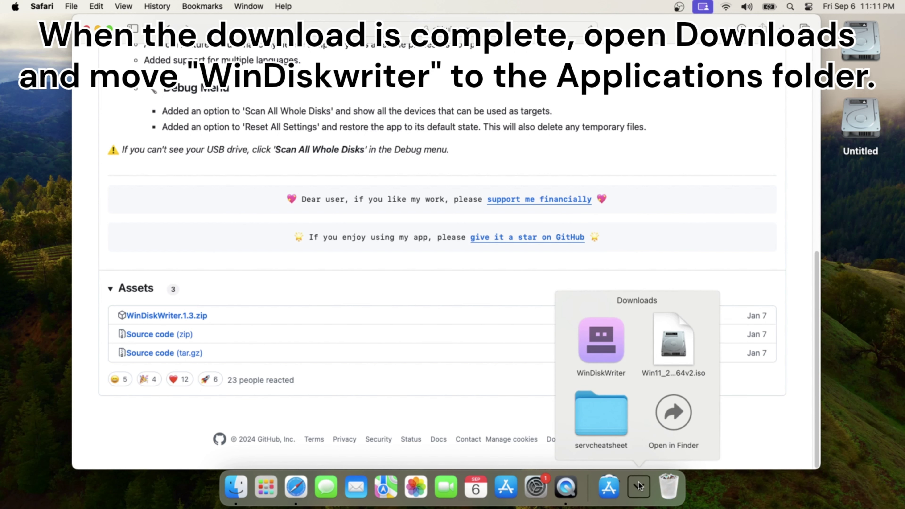
left_click(671, 420)
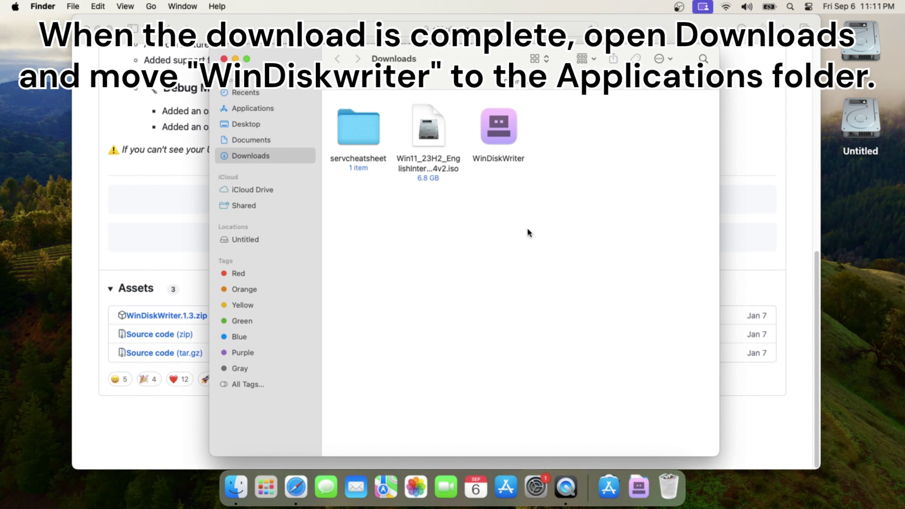
left_click(498, 136)
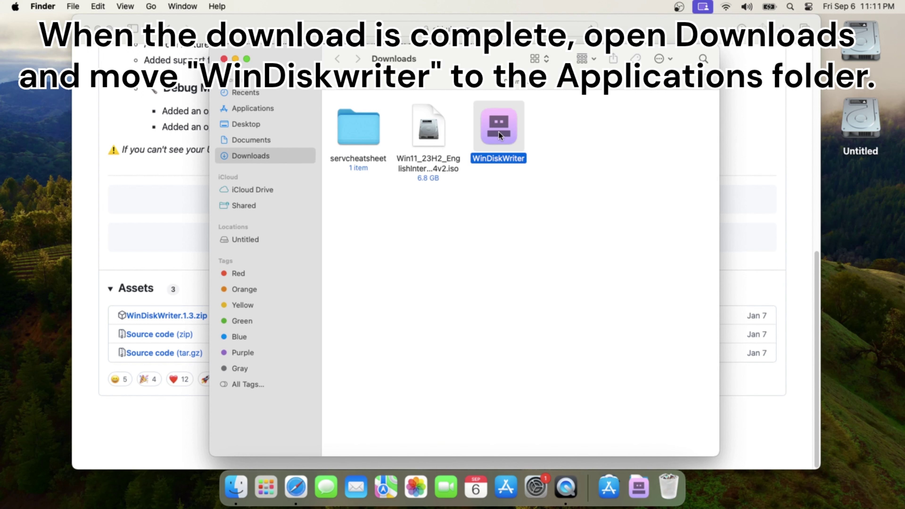
left_click_drag(499, 132, 254, 113)
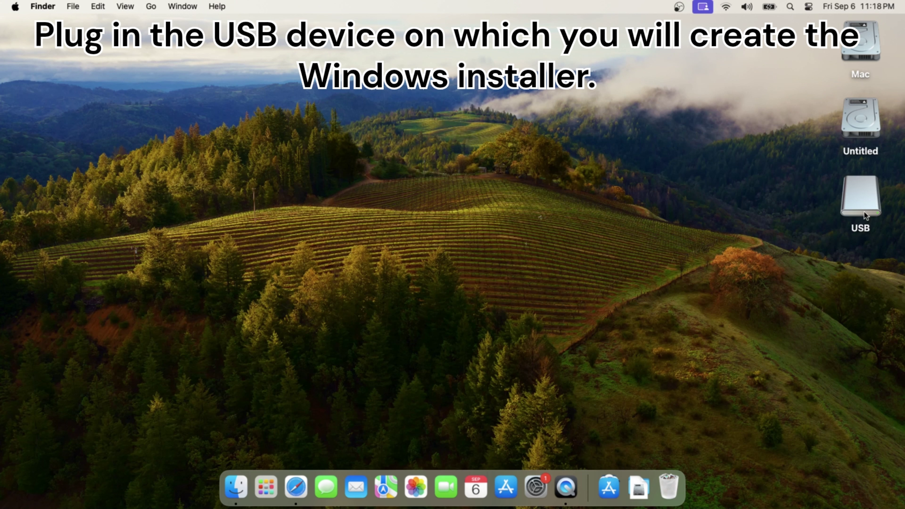
- Open WinDiskWriter with the USB drive plugged in and check that Generic STORAGE DEVICE (disk2) is the target device
left_click(865, 200)
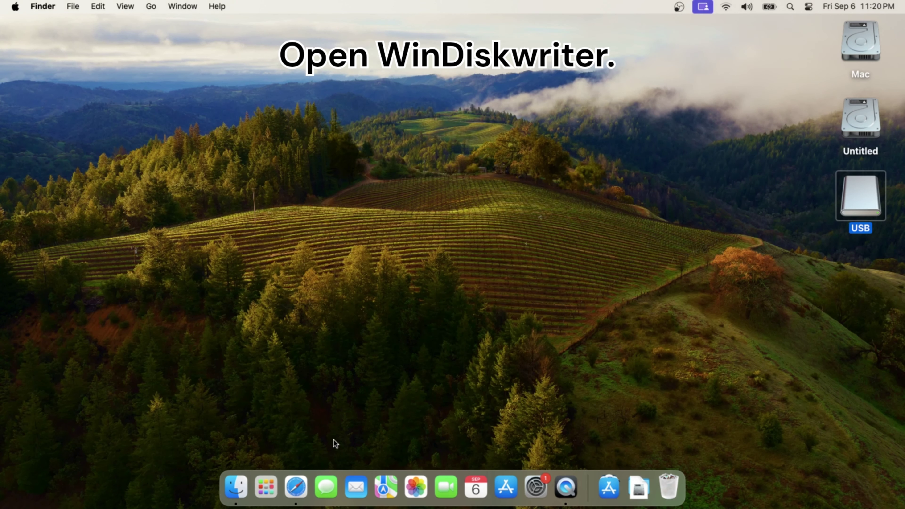
left_click(274, 491)
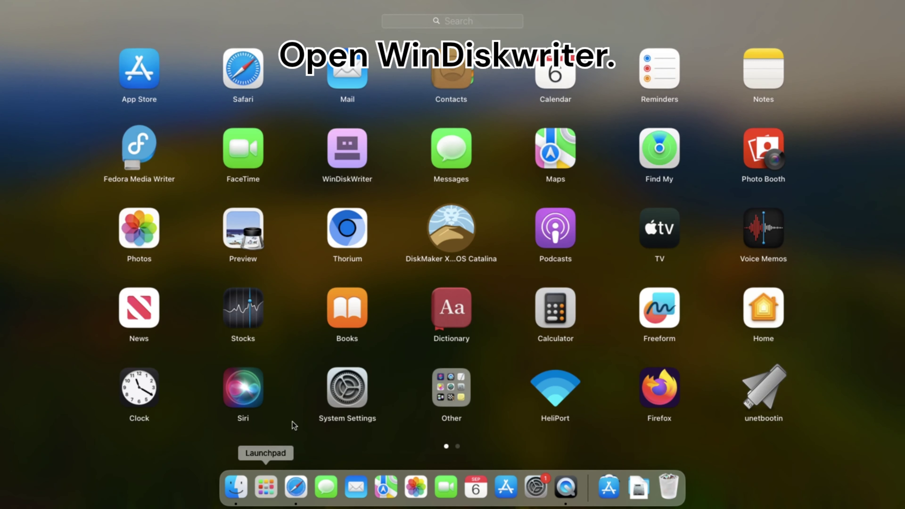
left_click(345, 169)
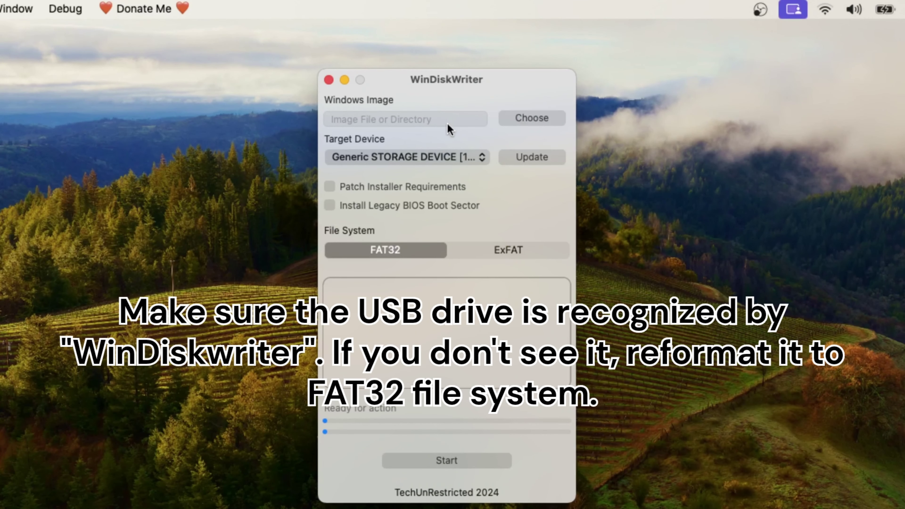
left_click(474, 157)
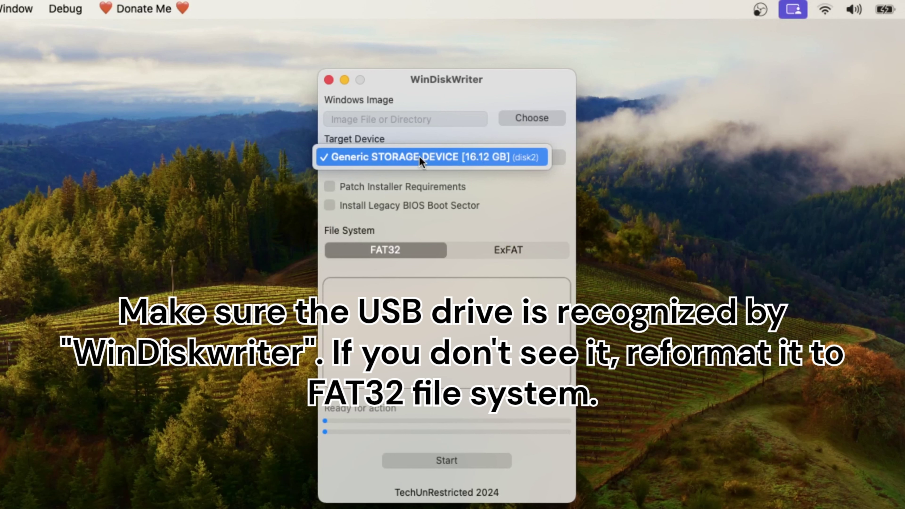
left_click(441, 141)
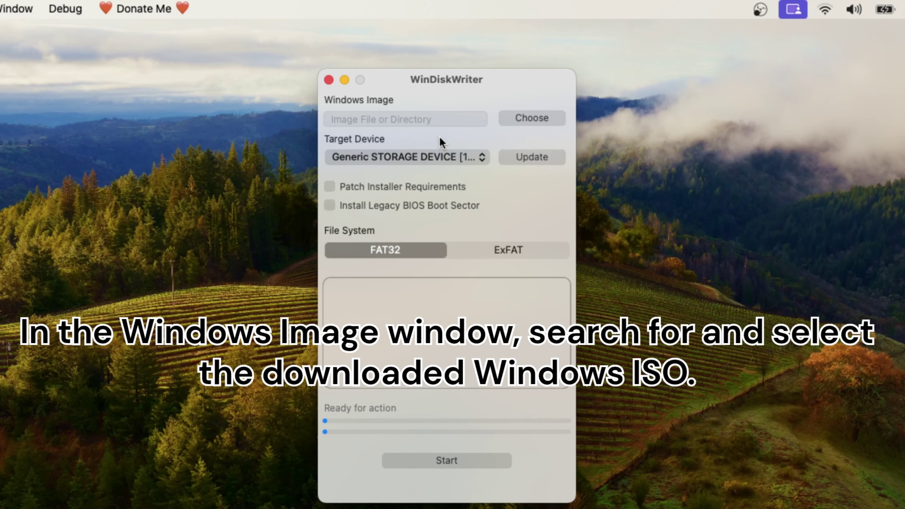
- Choose the Win11_23H2 x64v2 ISO file in the Downloads folder as the Windows image
left_click(520, 119)
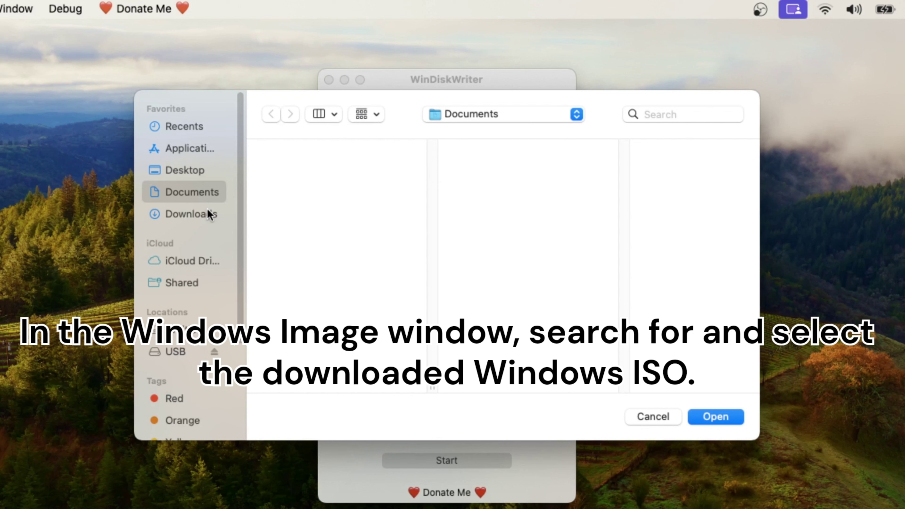
left_click(180, 214)
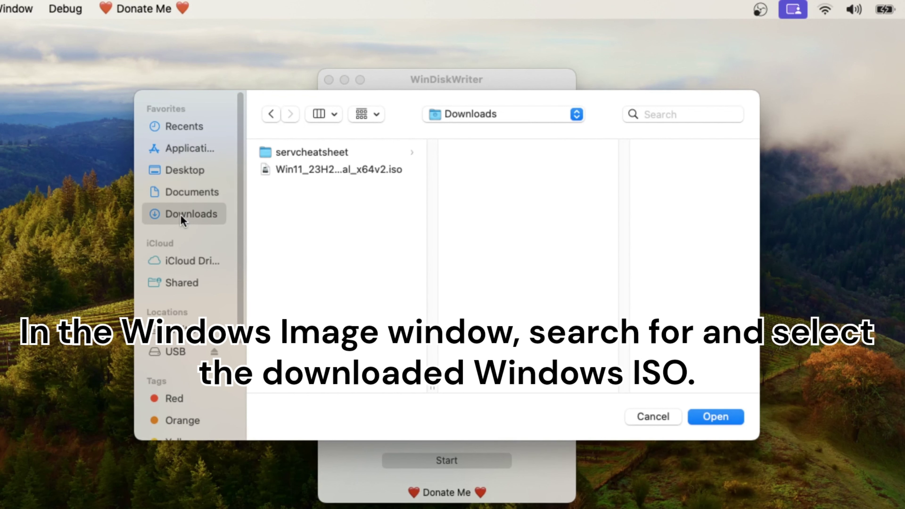
left_click(317, 170)
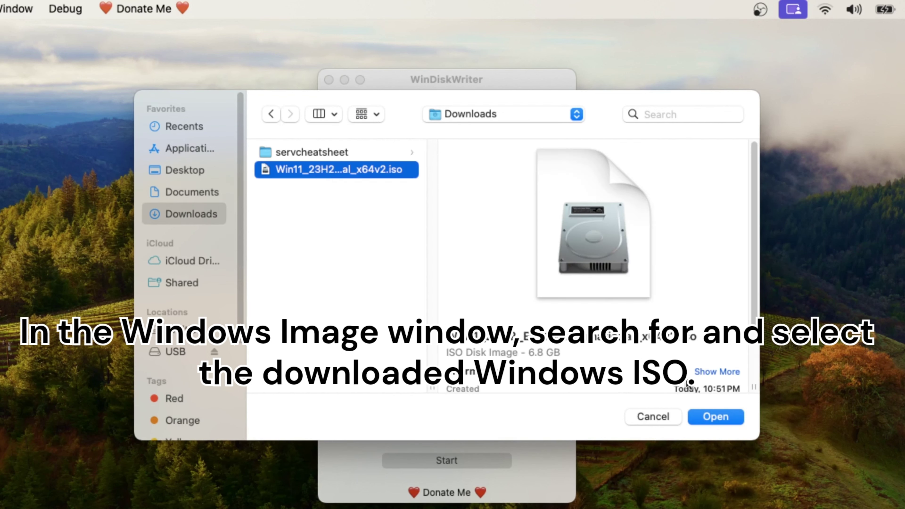
left_click(714, 414)
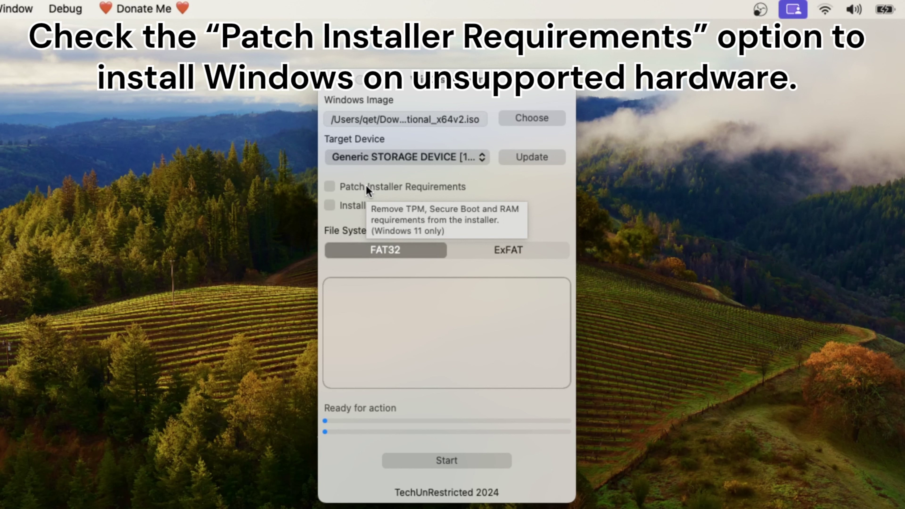
- Write the image to the USB drive with Patch Installer Requirements enabled, allowing removable volume access, and quit WinDiskWriter once writing is complete
left_click(334, 187)
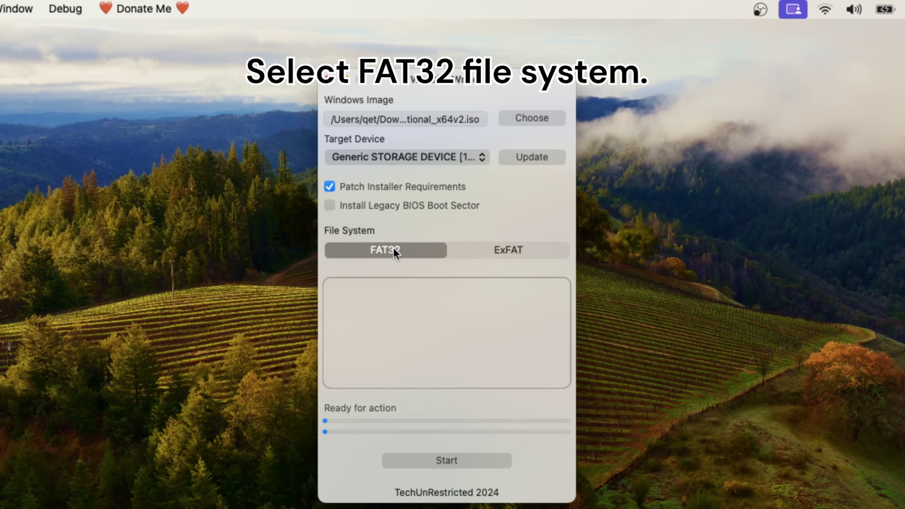
left_click(429, 460)
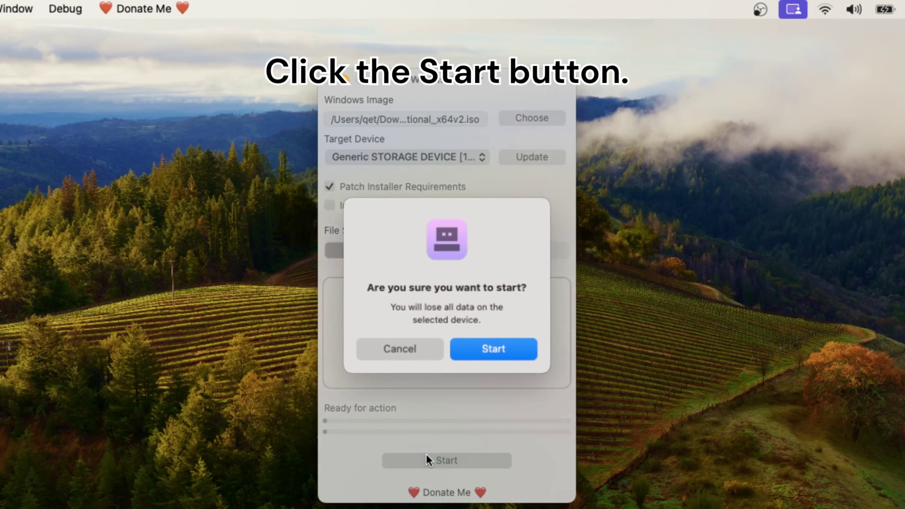
left_click(494, 348)
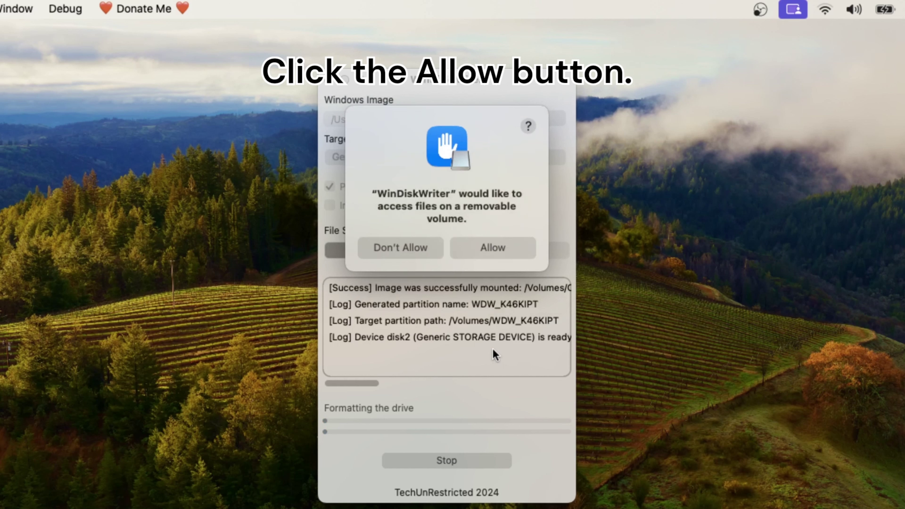
left_click(493, 252)
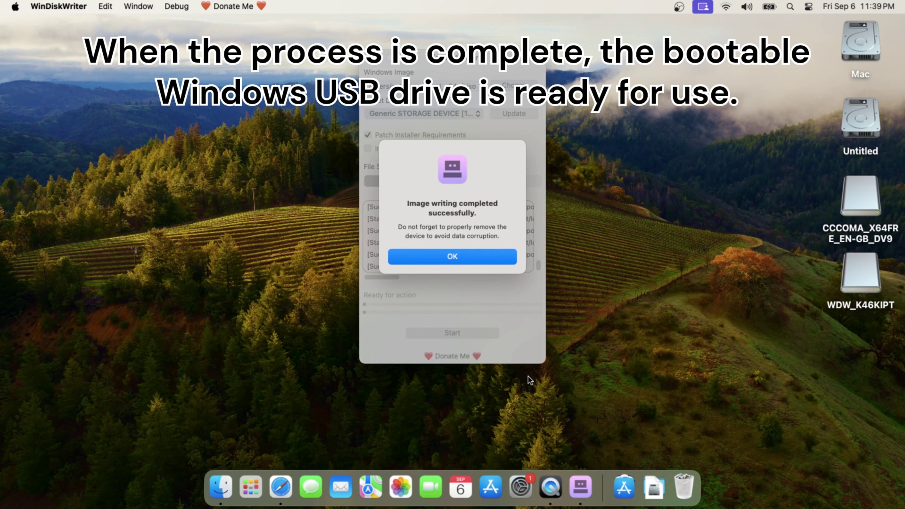
left_click(464, 258)
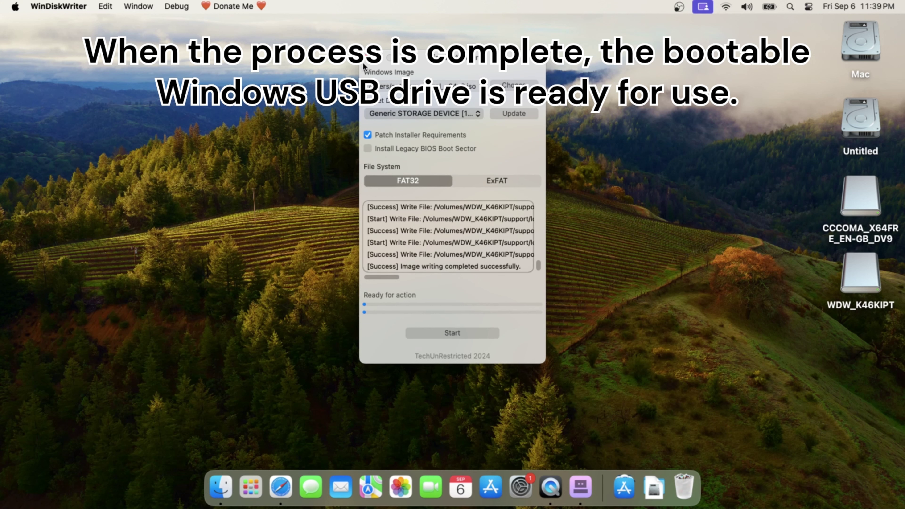
key("super+q")
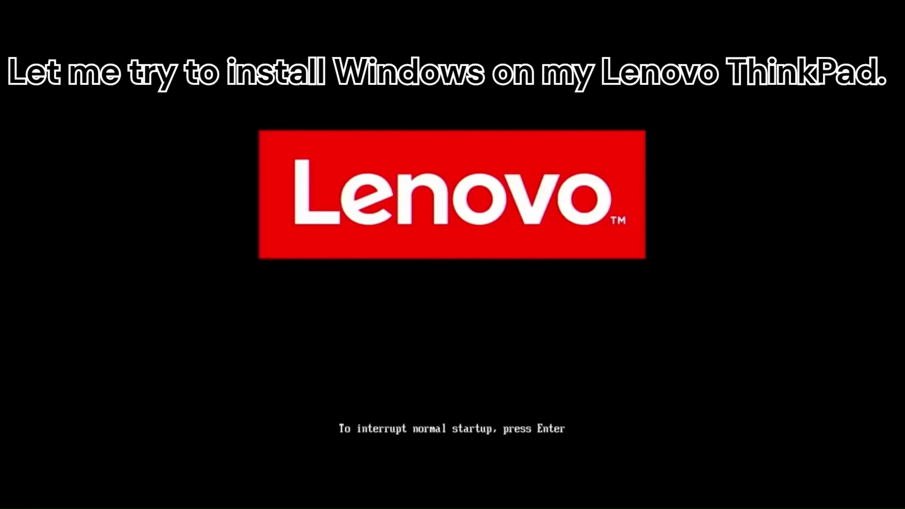
- Boot the Lenovo ThinkPad from USB HDD: USB SanDisk 3.2Gen1 and continue into Windows Setup
key("F12")
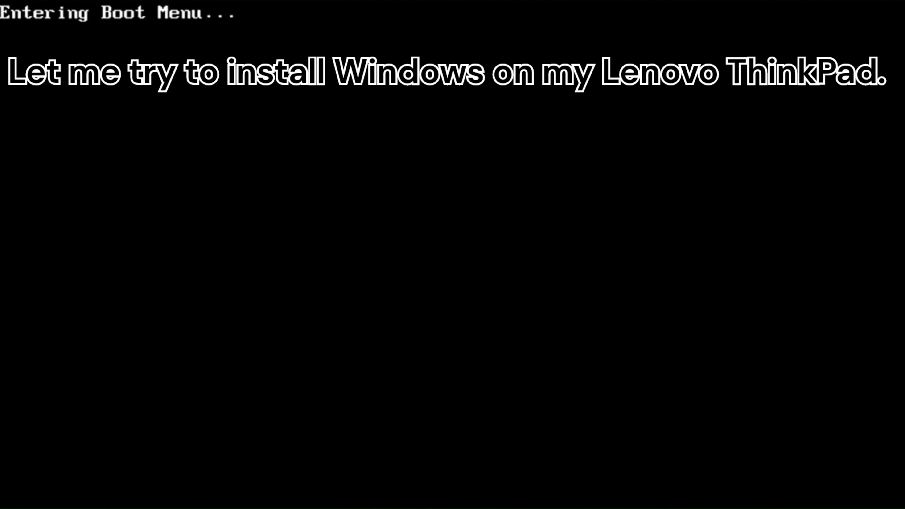
key("Down")
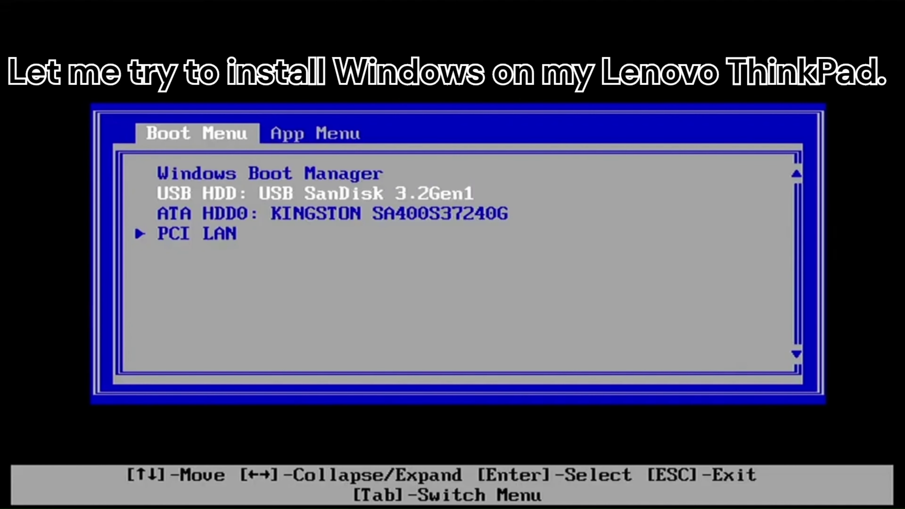
key("Return")
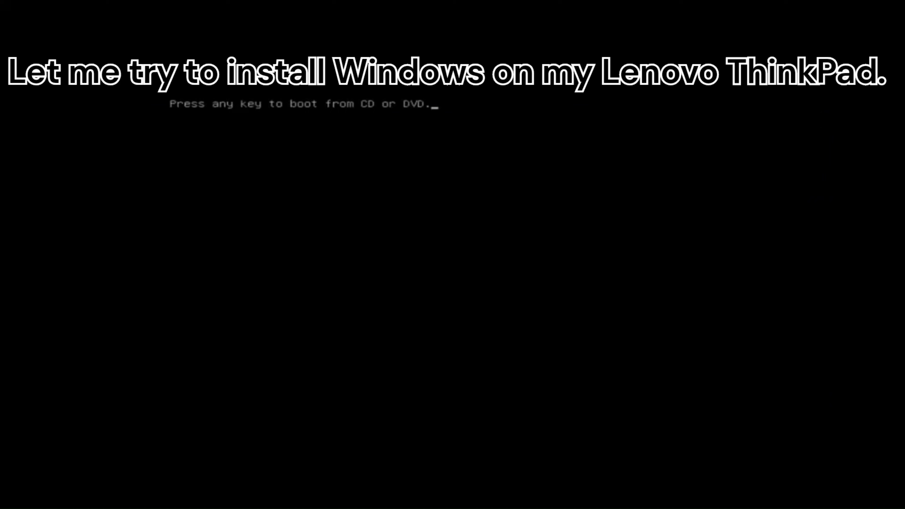
key("Return")
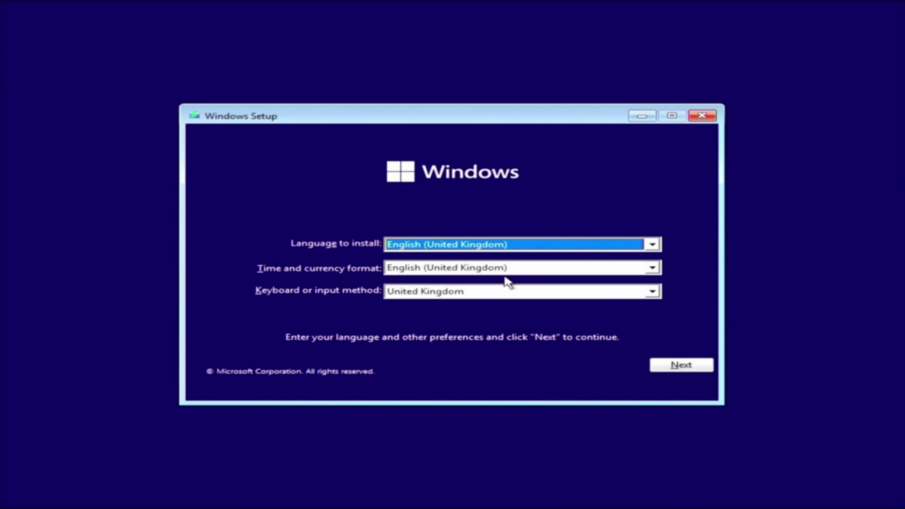
- Set the keyboard or input method to US in Windows Setup and start the Windows installation
left_click(525, 286)
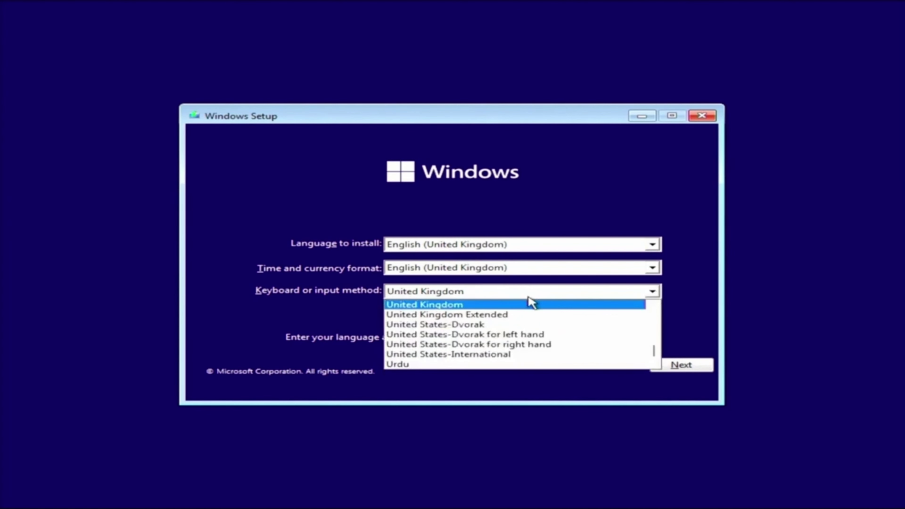
scroll(528, 303, "down", 2)
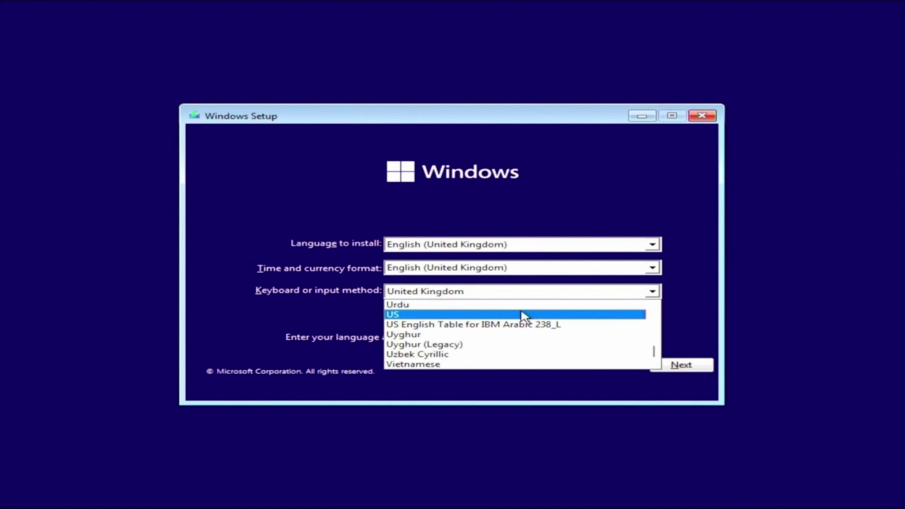
left_click(522, 315)
left_click(668, 366)
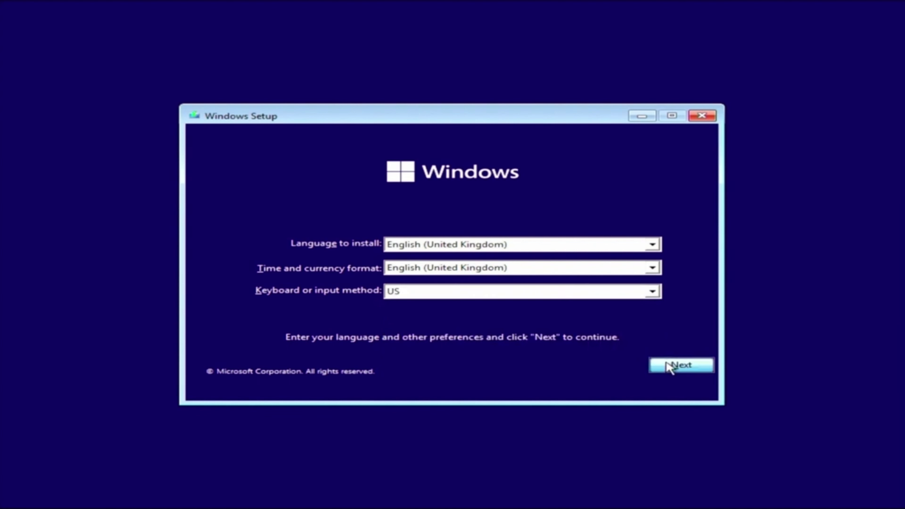
left_click(473, 262)
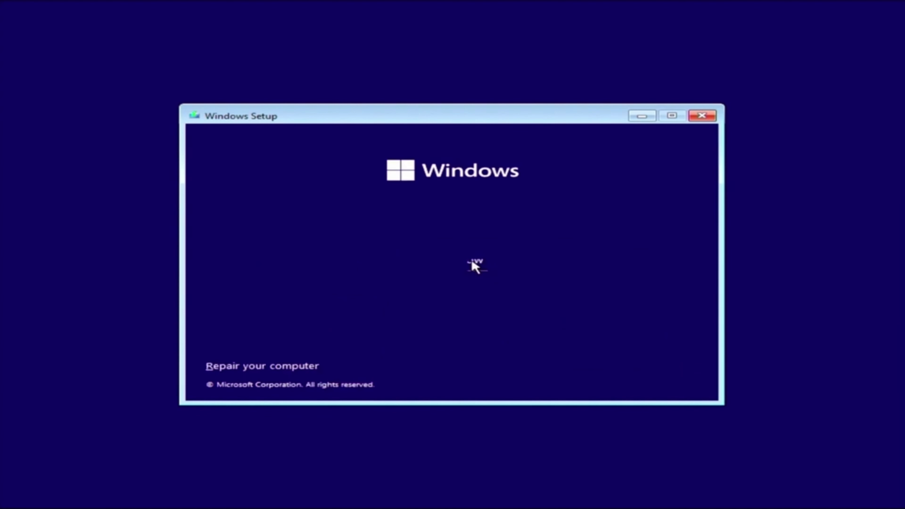